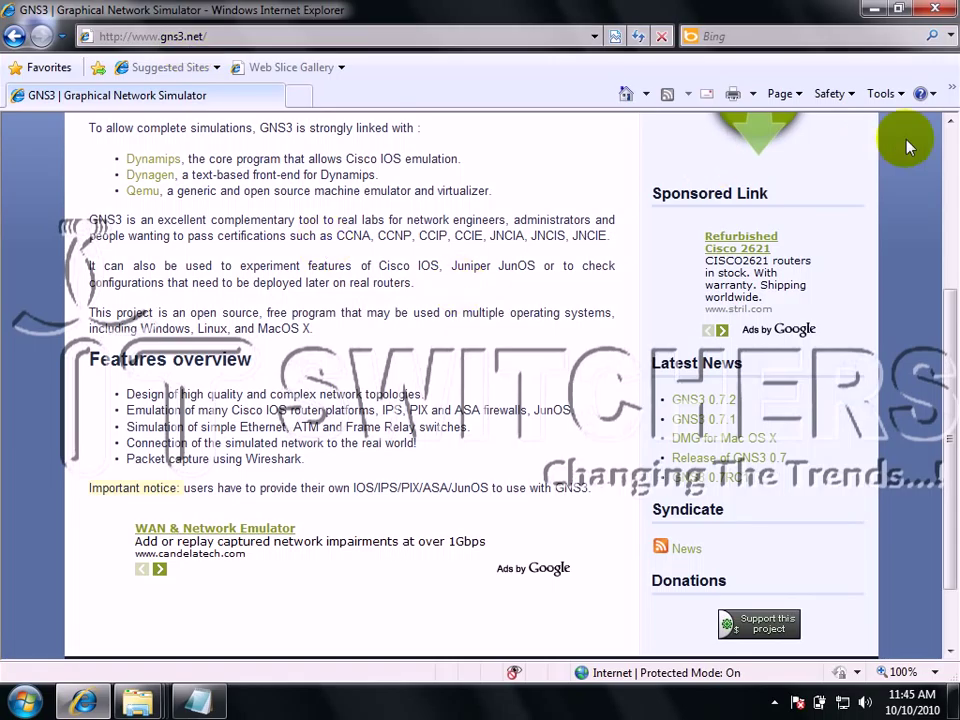
Step: Open the GNS3 download page and examine the packages offered for Windows
click(951, 120)
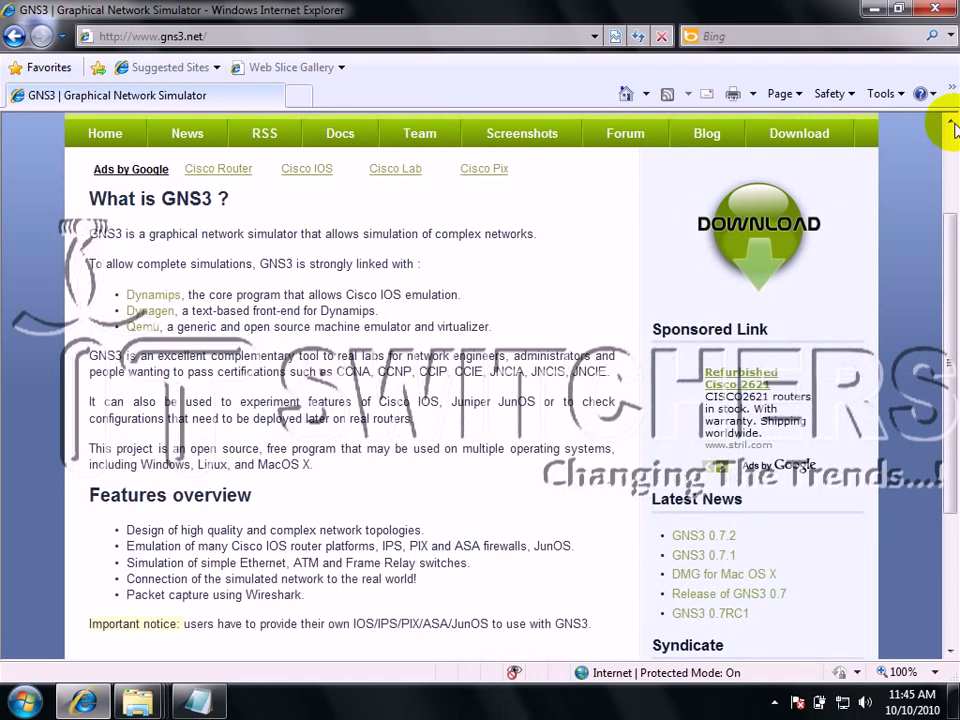
click(760, 253)
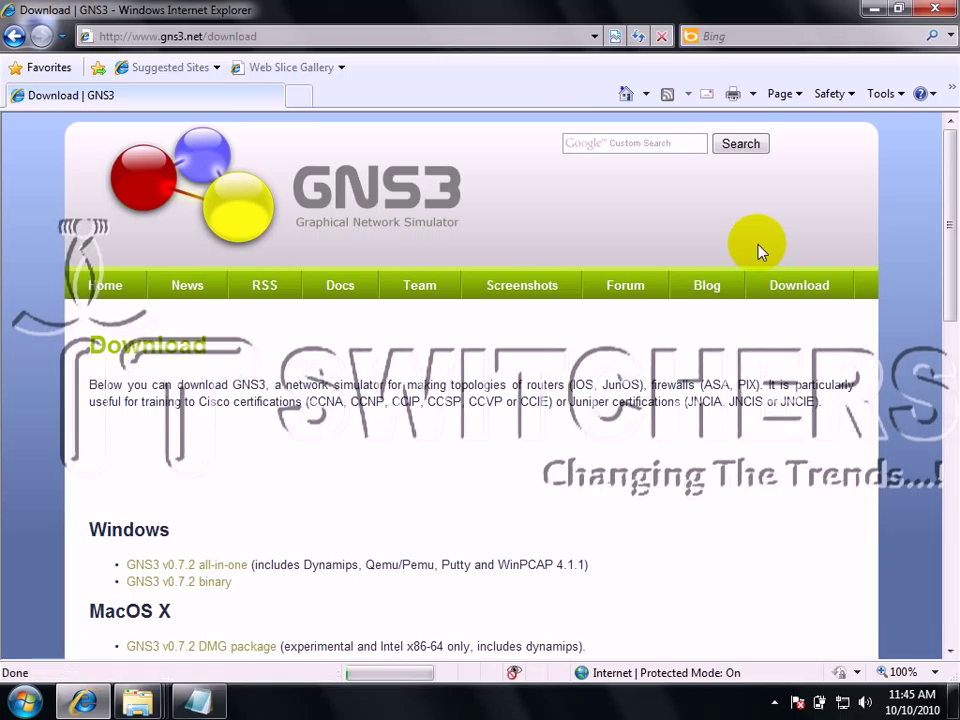
click(950, 660)
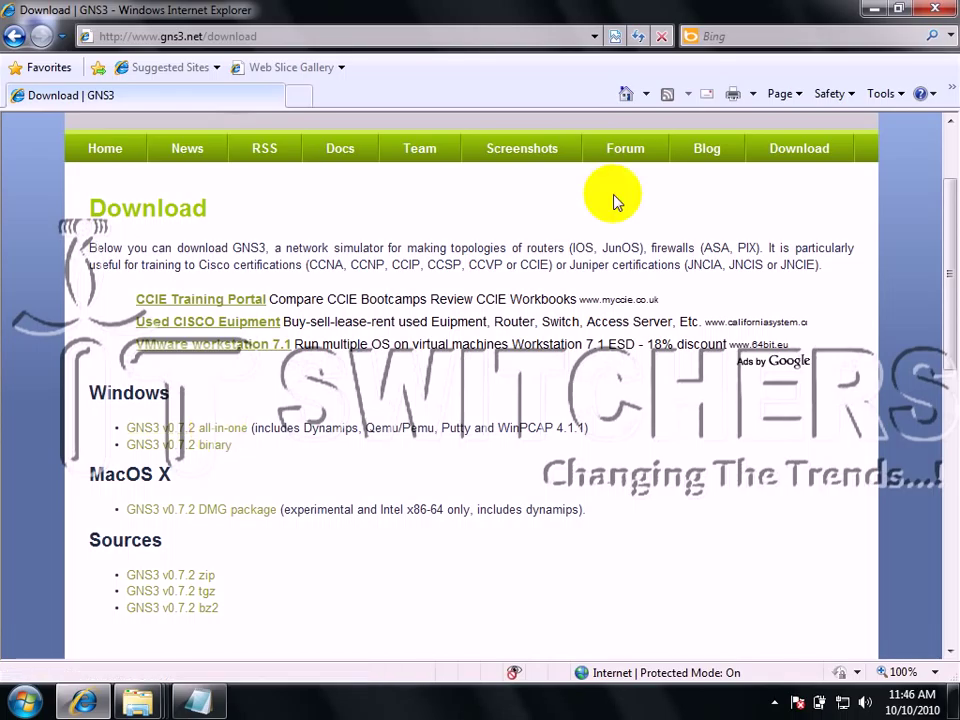
Step: Run the GNS3-0.7-win32-all-in-one installer from the desktop and allow it in Kaspersky Anti-Virus
click(876, 12)
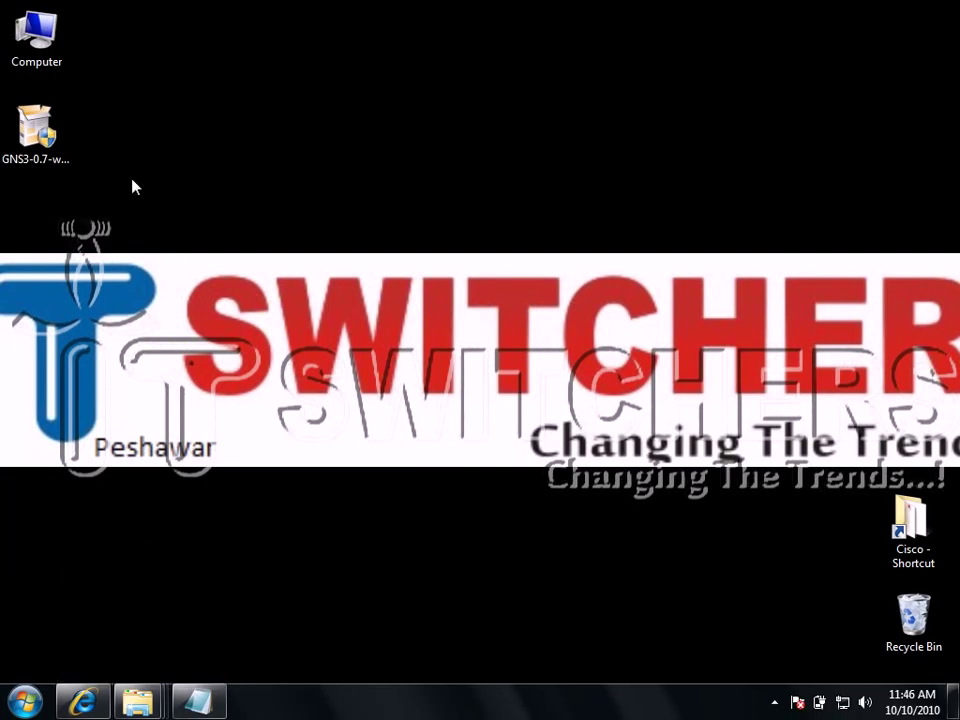
right_click(224, 214)
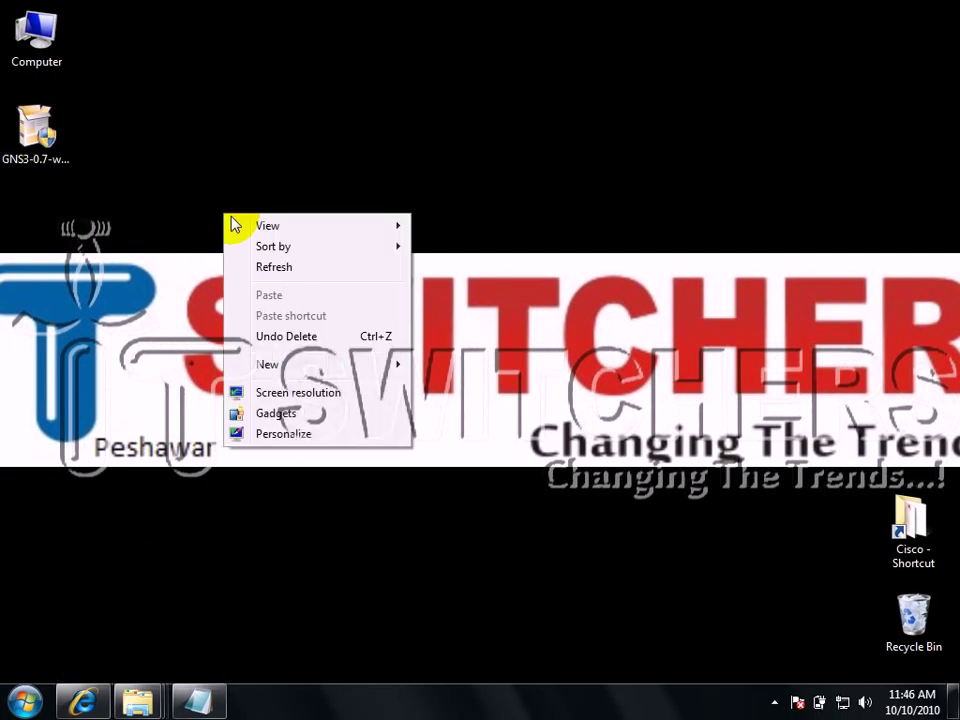
click(257, 266)
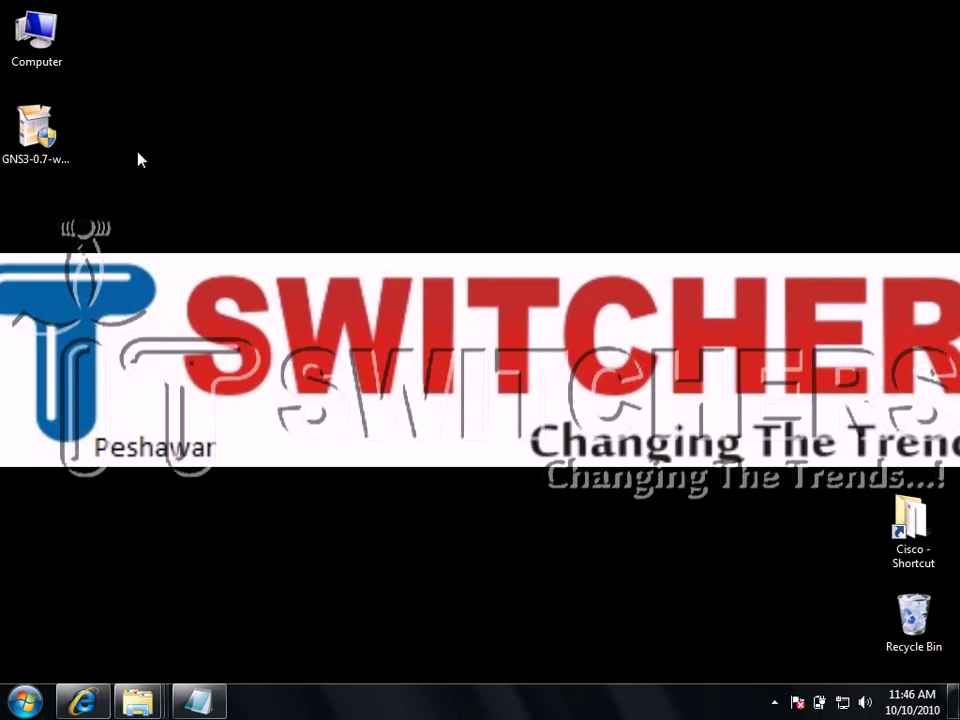
click(44, 152)
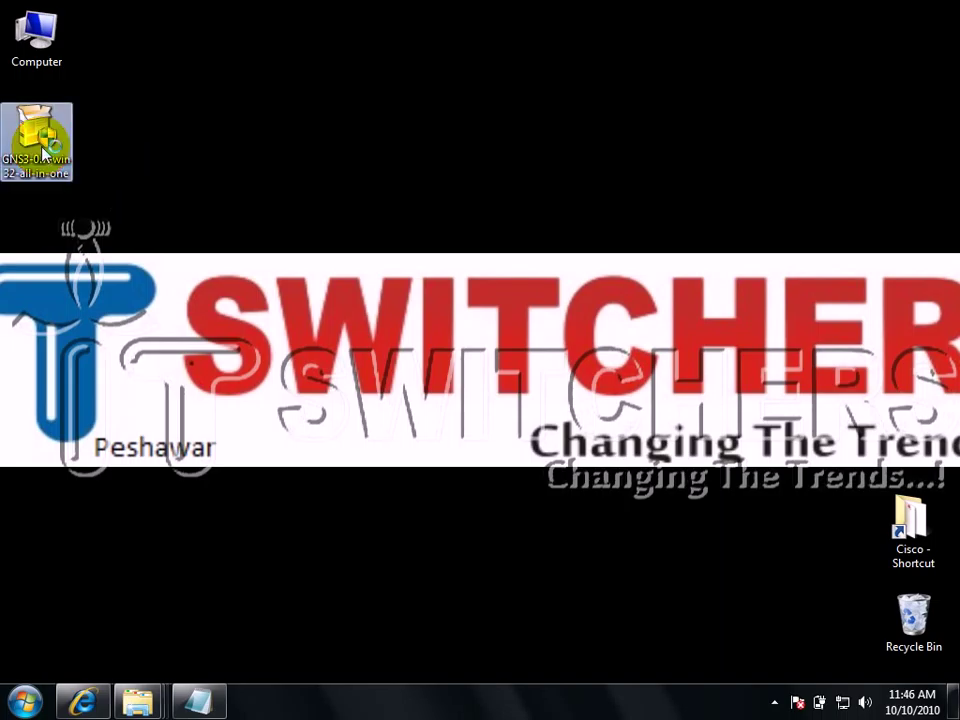
double_click(44, 152)
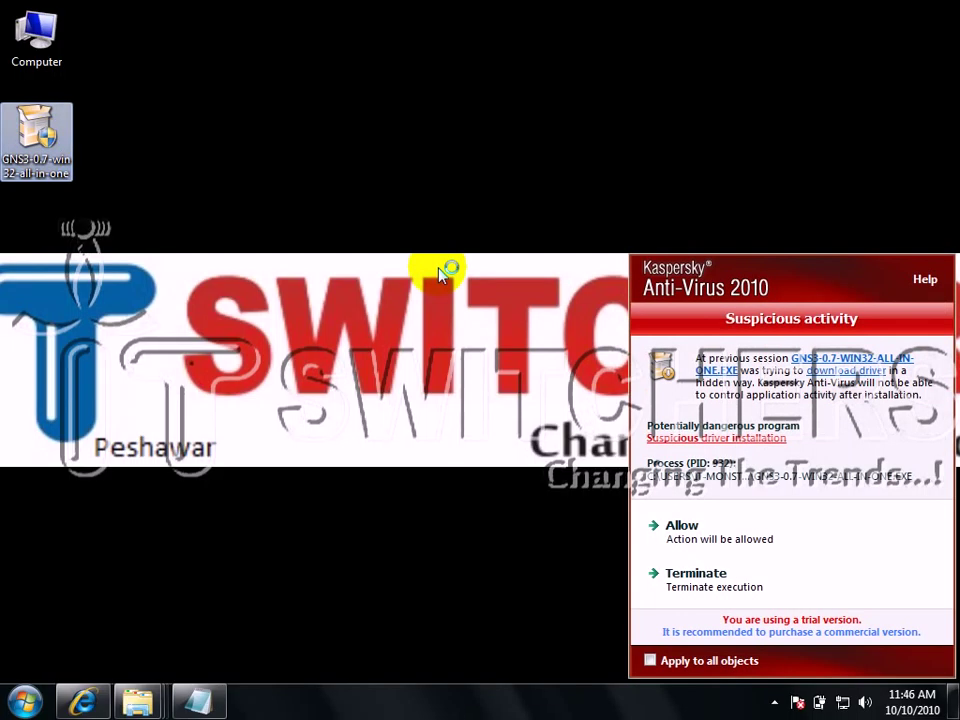
click(679, 527)
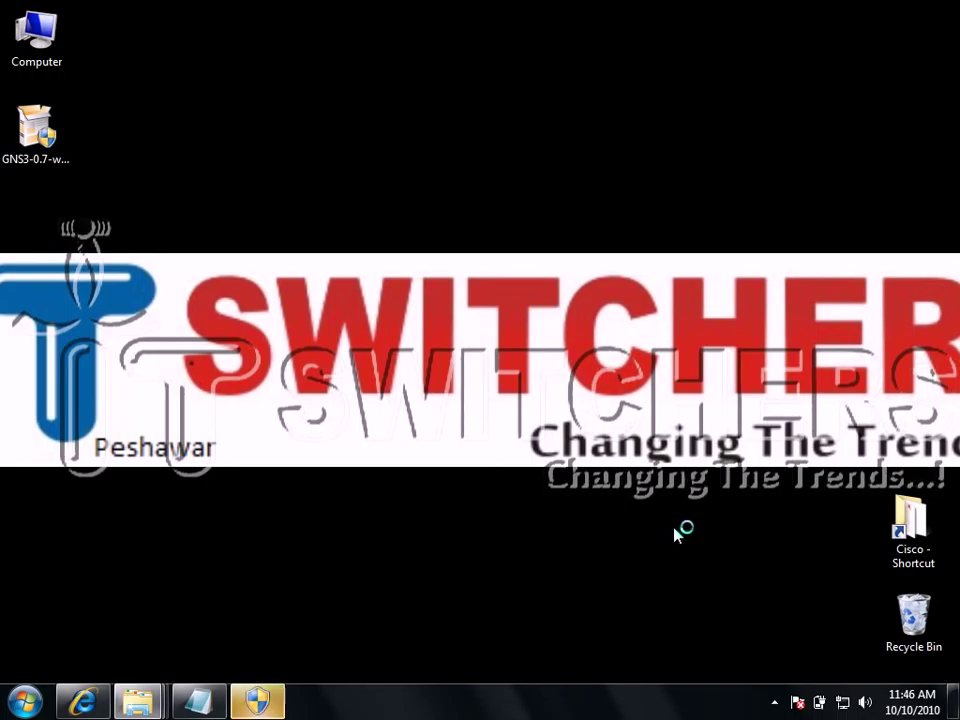
click(252, 698)
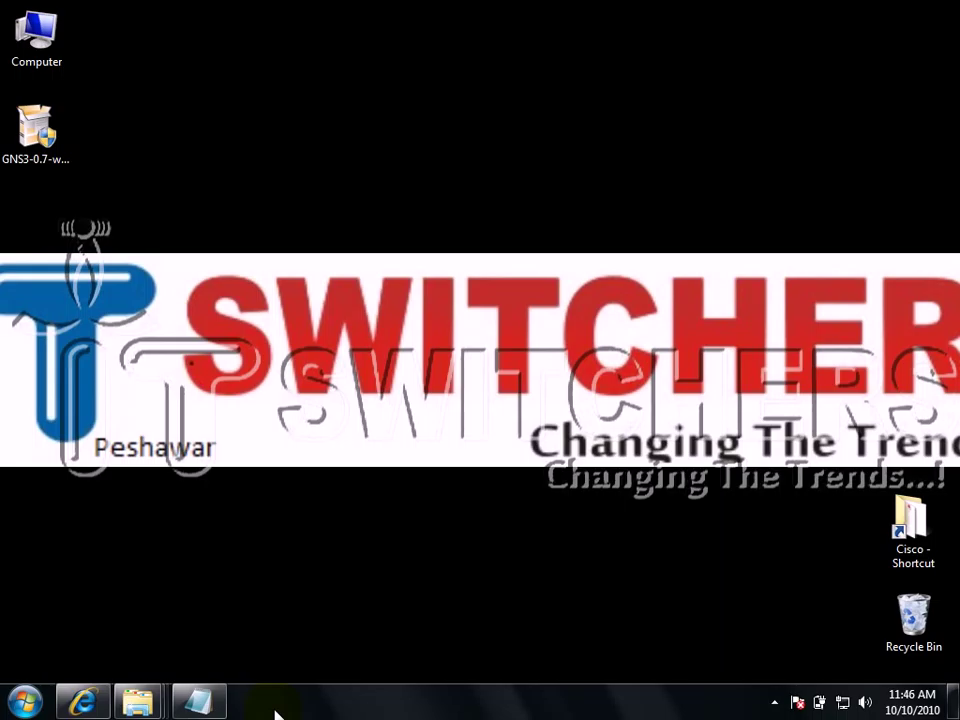
click(557, 390)
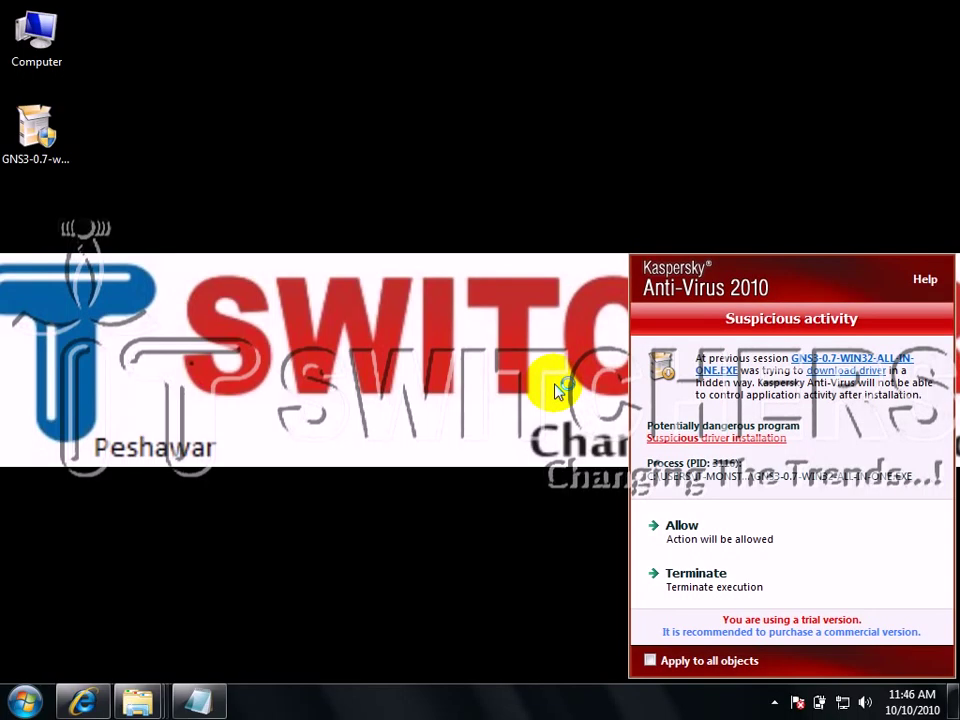
click(680, 533)
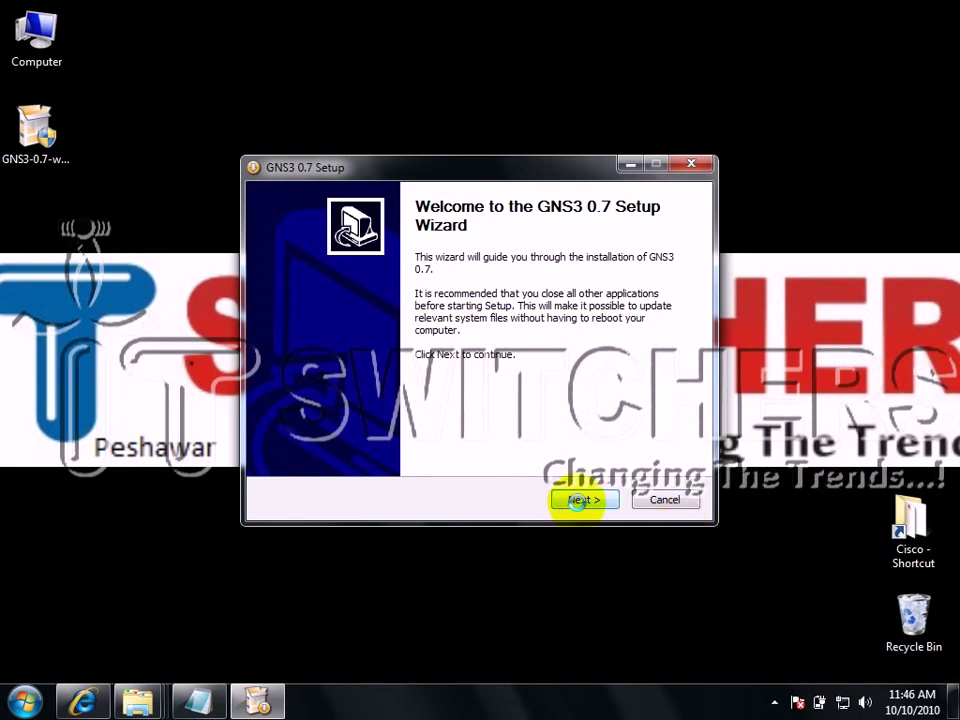
Step: Accept the GNS3 licence and start installing all components to C:\Program Files\GNS3, with the Start Menu folder GNS3
click(580, 500)
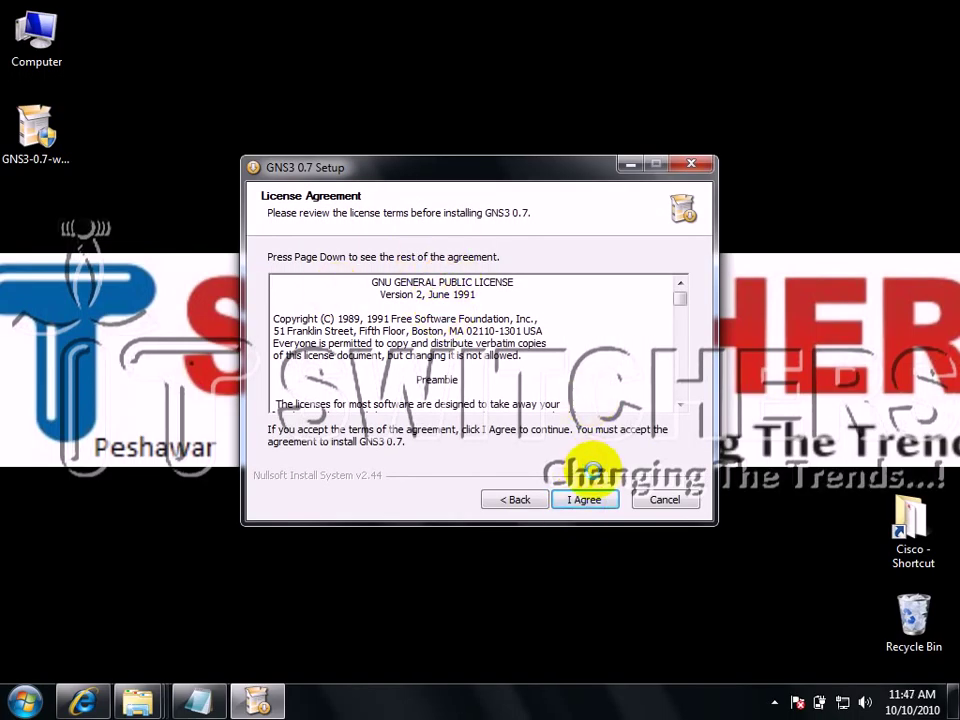
click(586, 498)
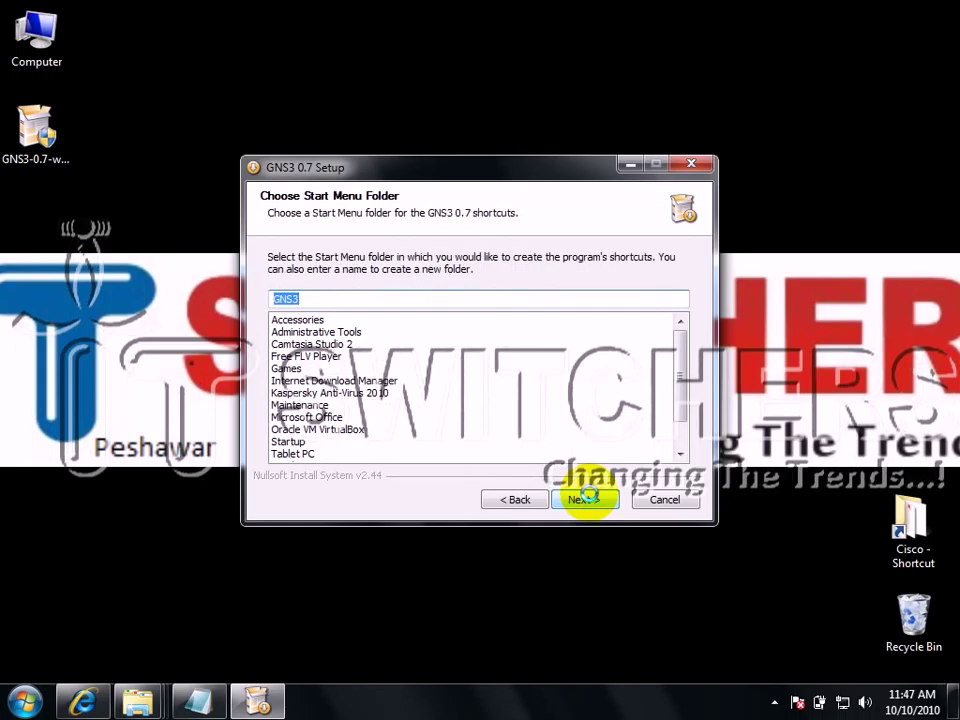
click(584, 498)
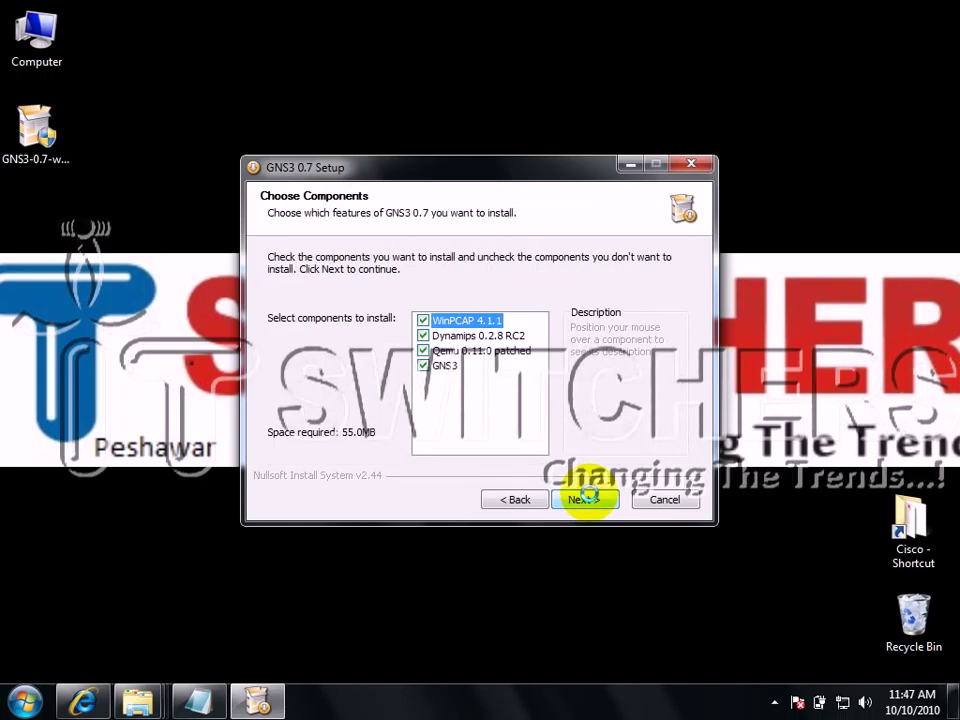
mouse_move(487, 324)
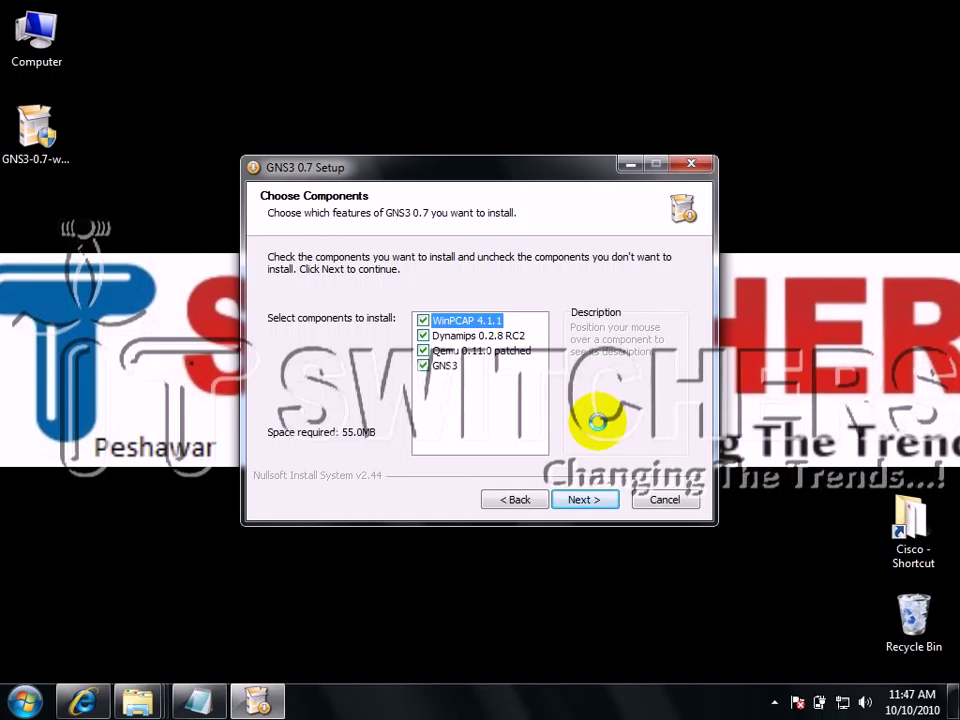
click(578, 498)
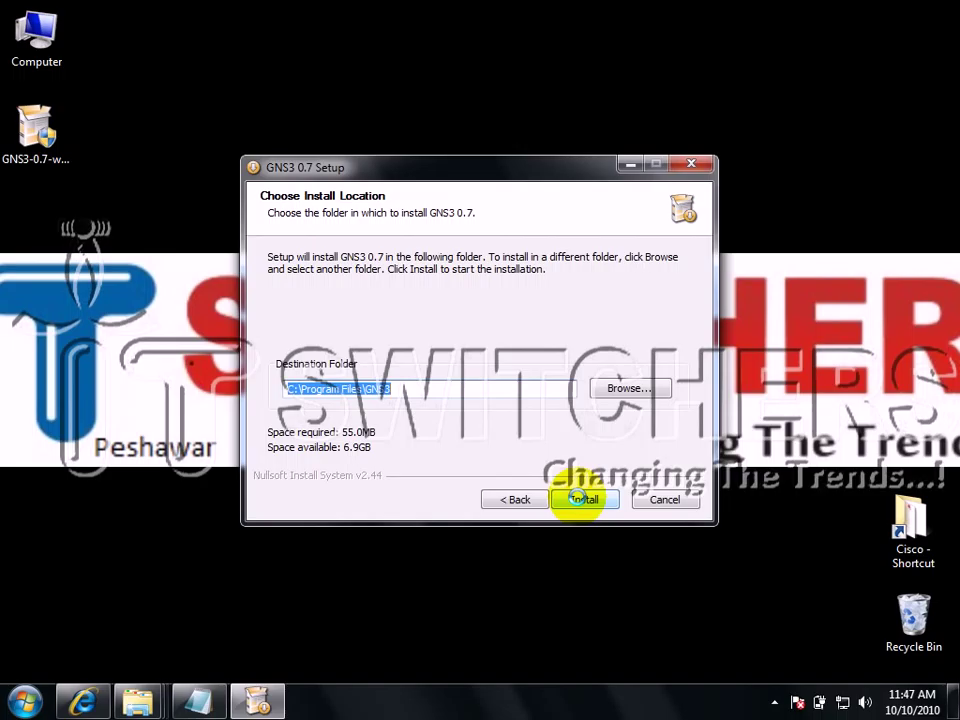
click(580, 498)
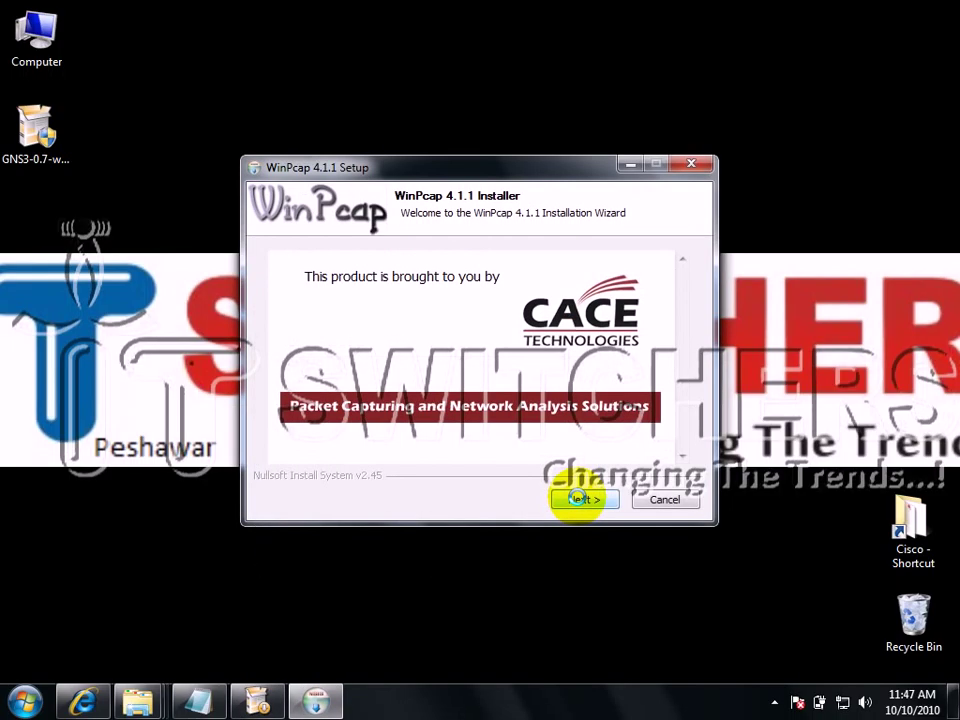
Step: Install WinPcap 4.1.1, accepting its licence and allowing its driver installation in Kaspersky Anti-Virus
click(580, 498)
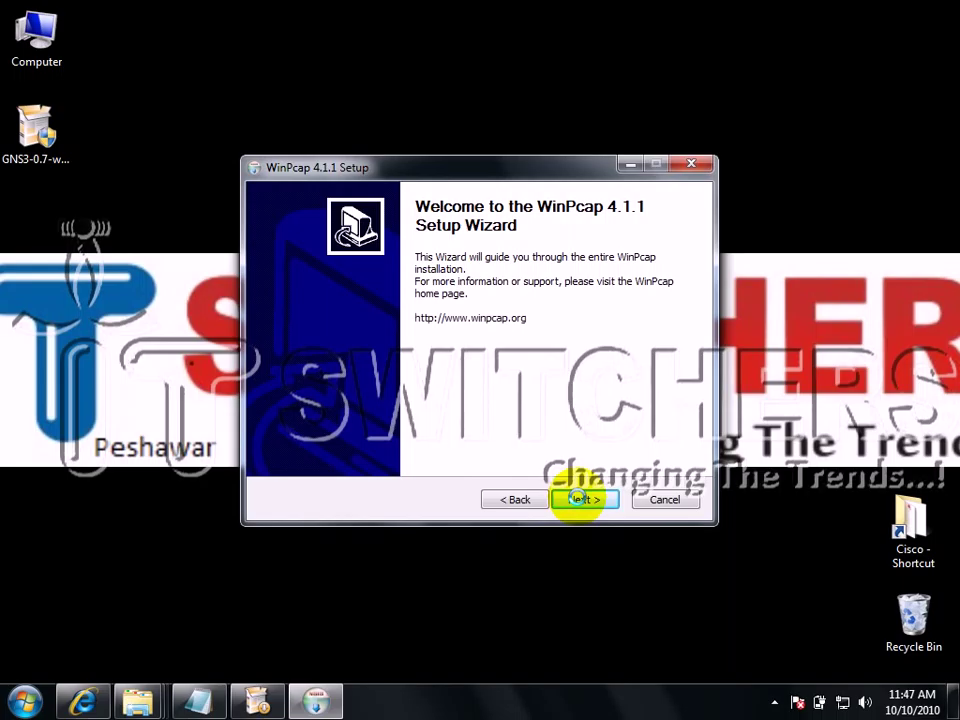
click(580, 498)
click(583, 498)
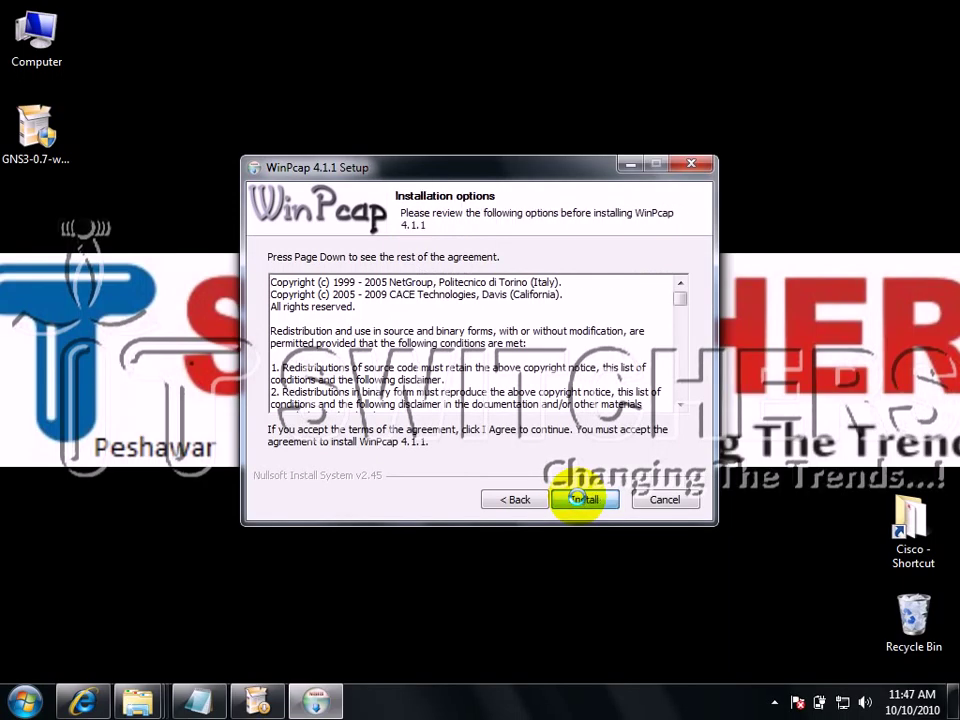
click(580, 498)
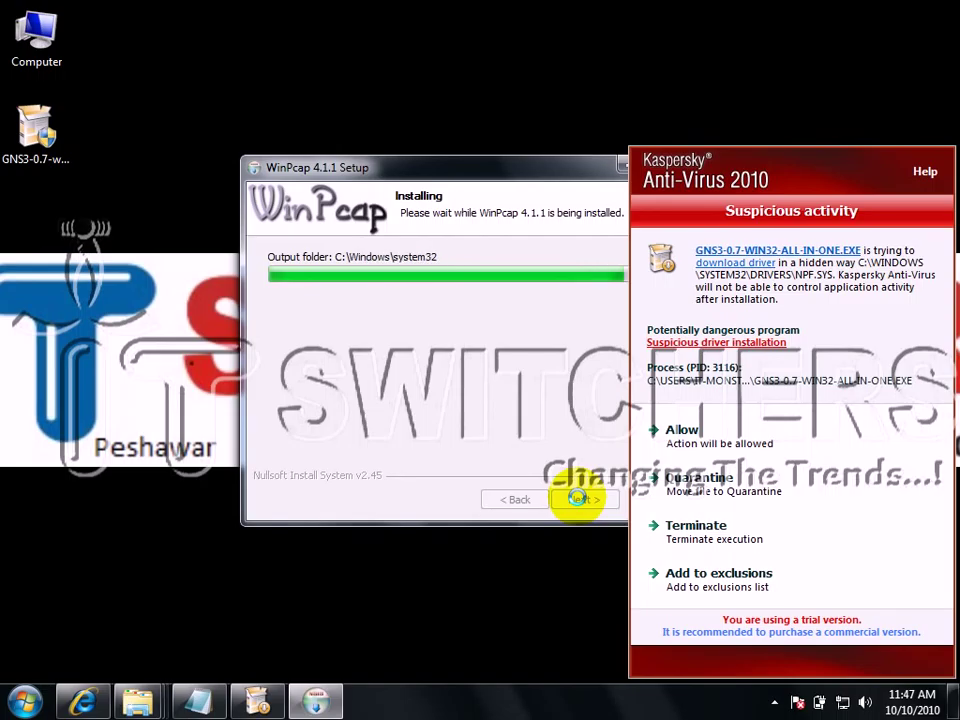
click(724, 432)
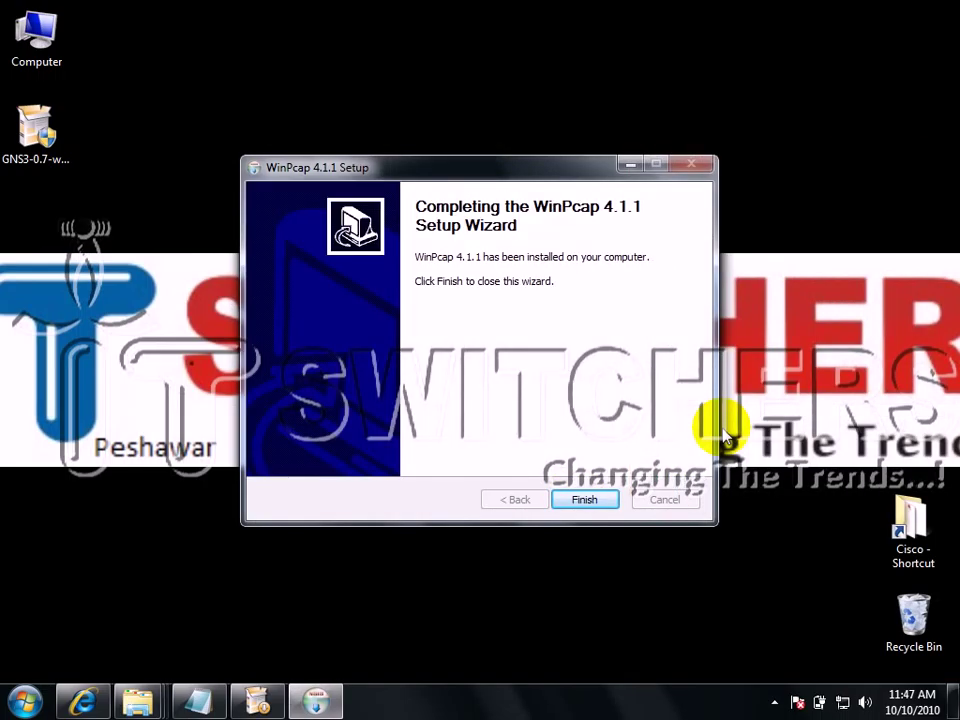
click(594, 499)
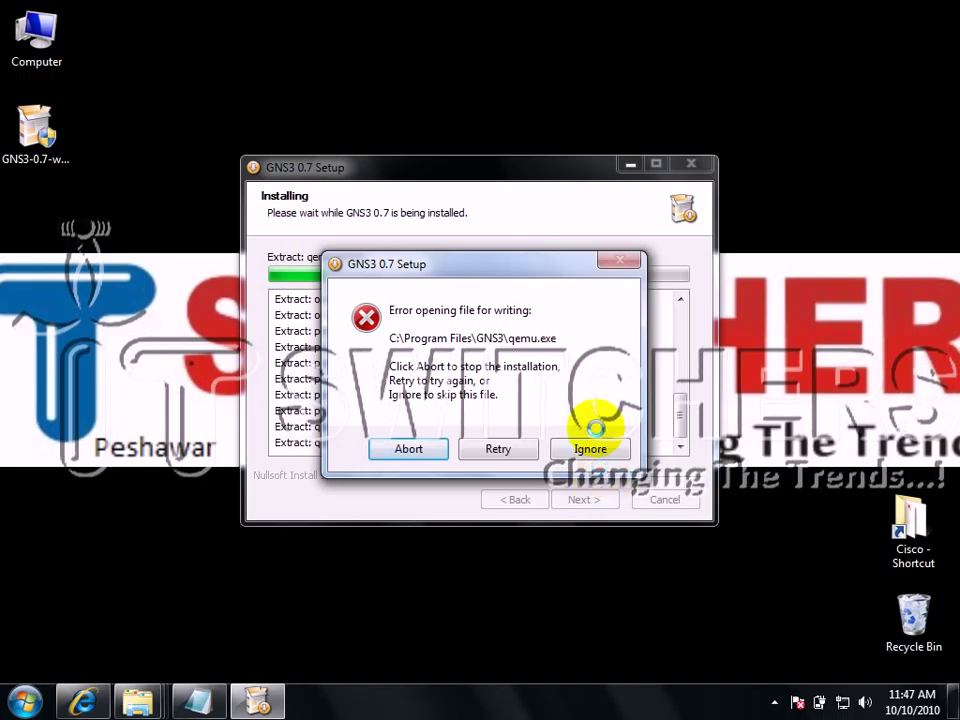
Step: Skip the qemu.exe file during installation and finish the GNS3 0.7 setup
click(590, 448)
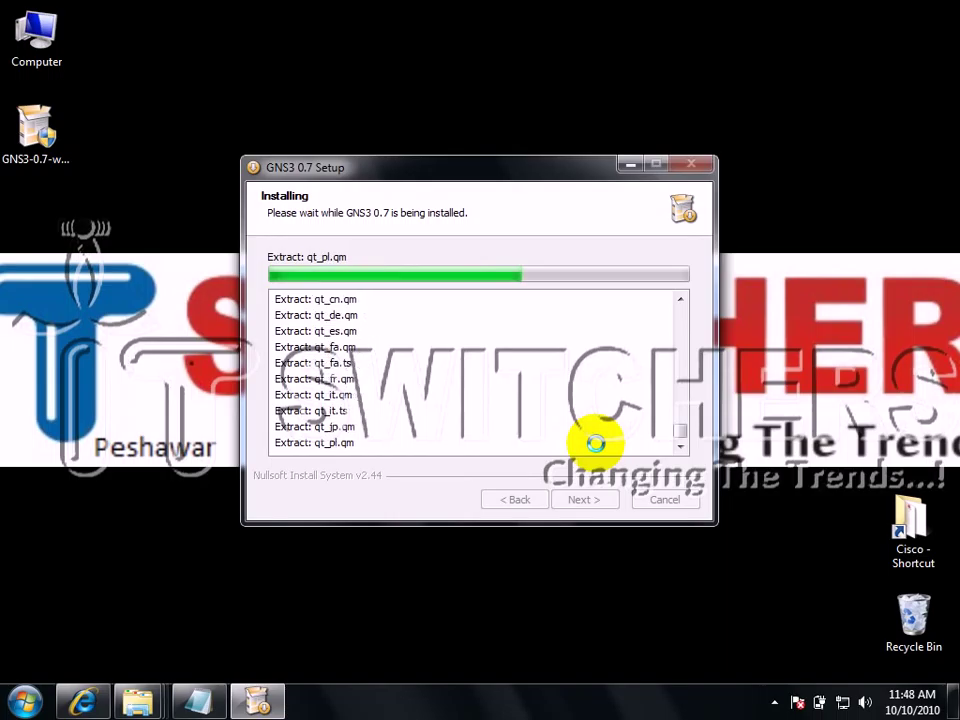
click(814, 272)
right_click(814, 272)
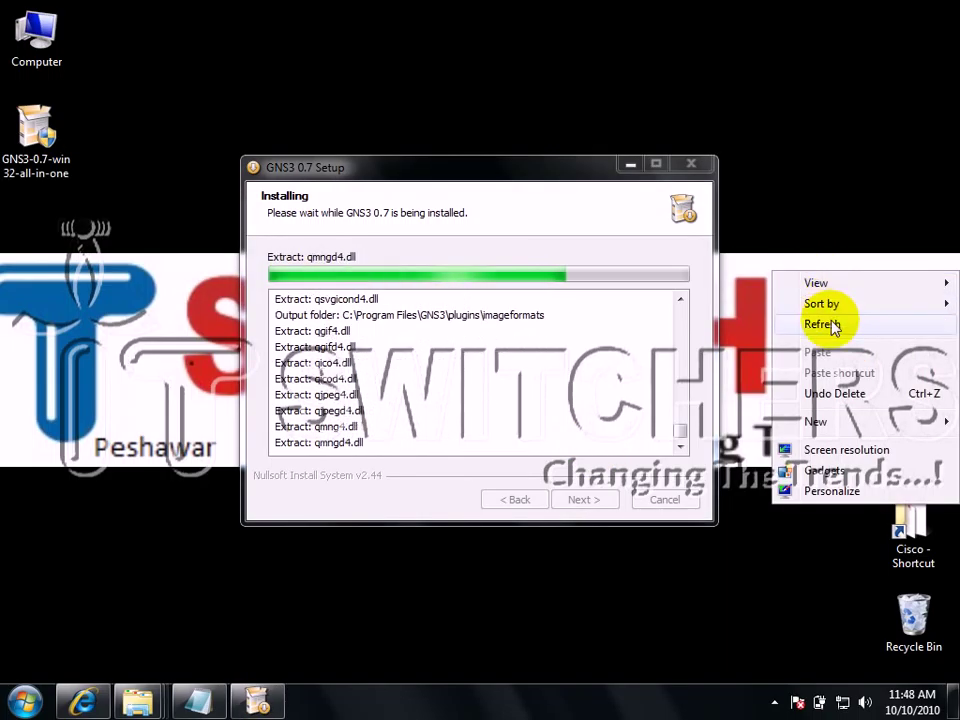
click(832, 326)
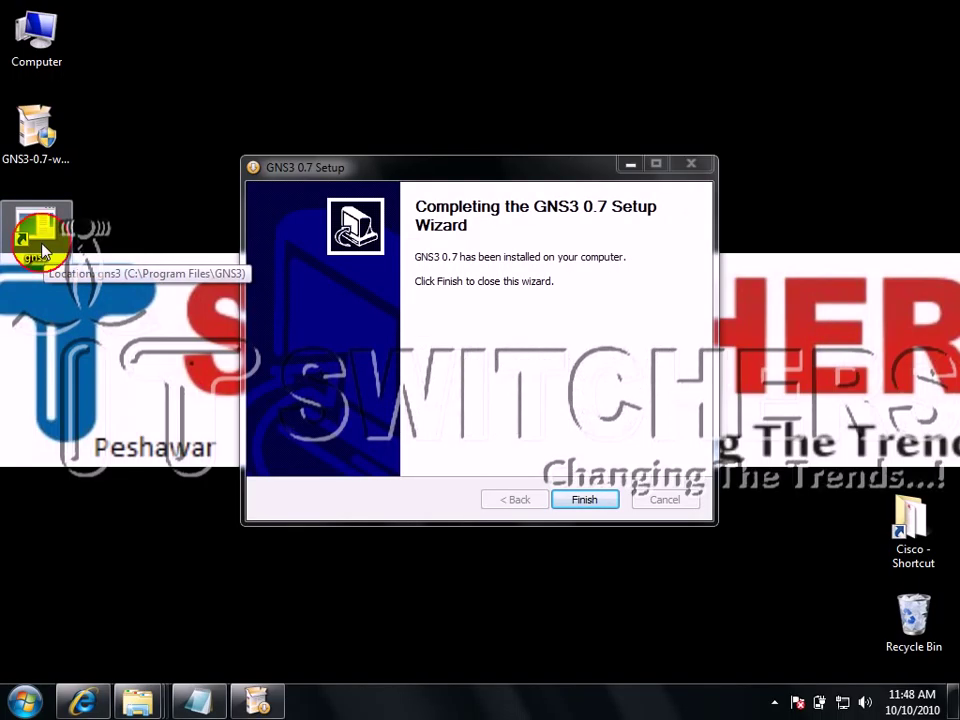
double_click(43, 250)
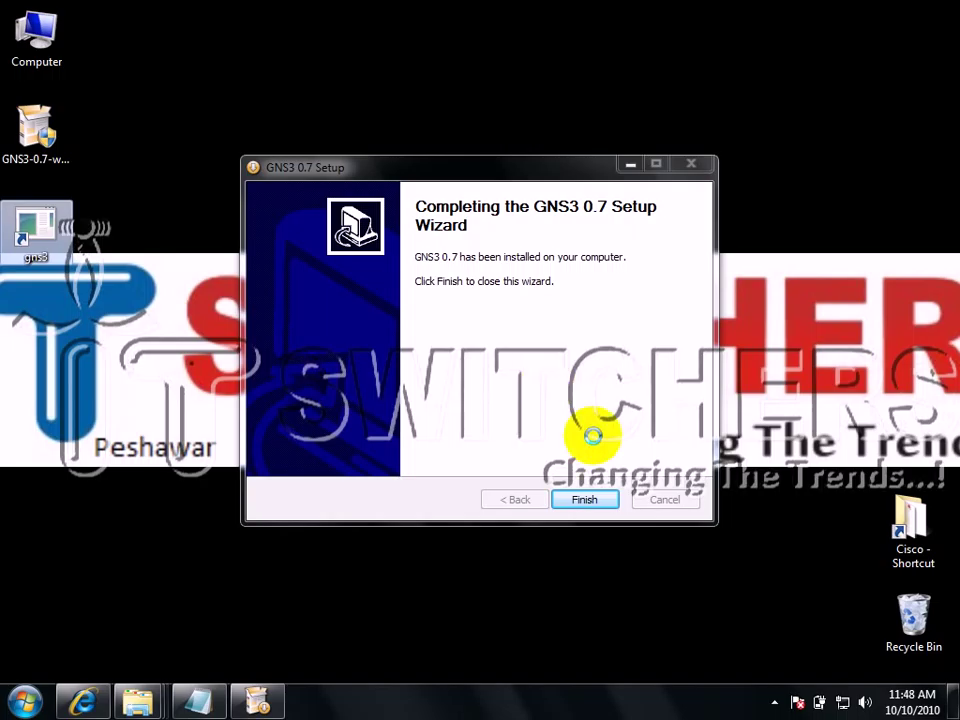
click(586, 498)
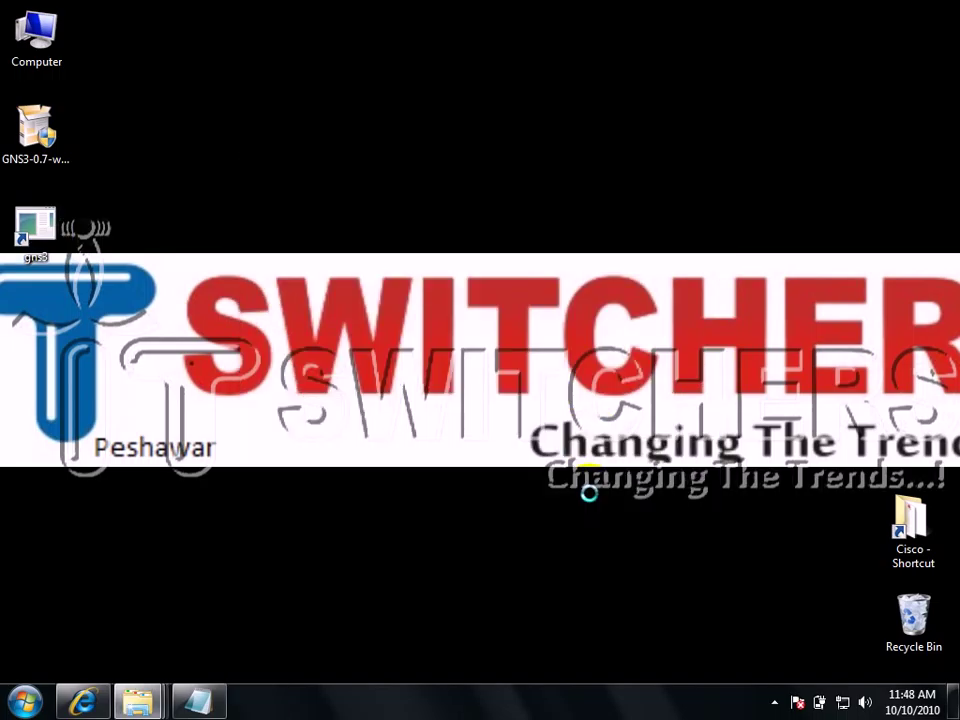
Step: Launch GNS3 from its desktop shortcut and dismiss the Setup Wizard without configuring either step
click(36, 226)
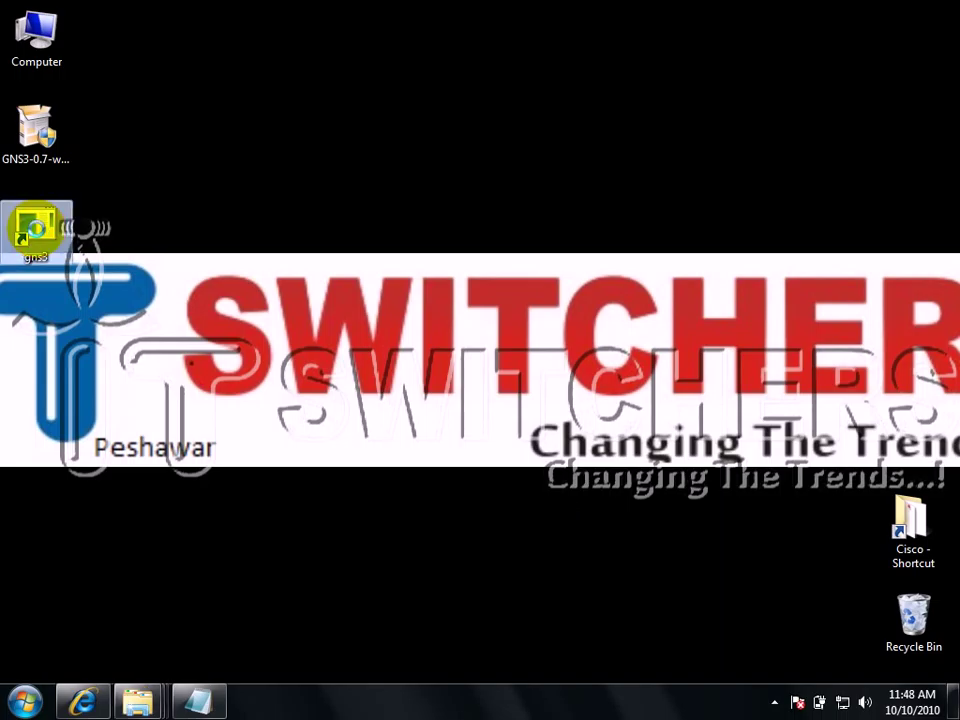
double_click(36, 226)
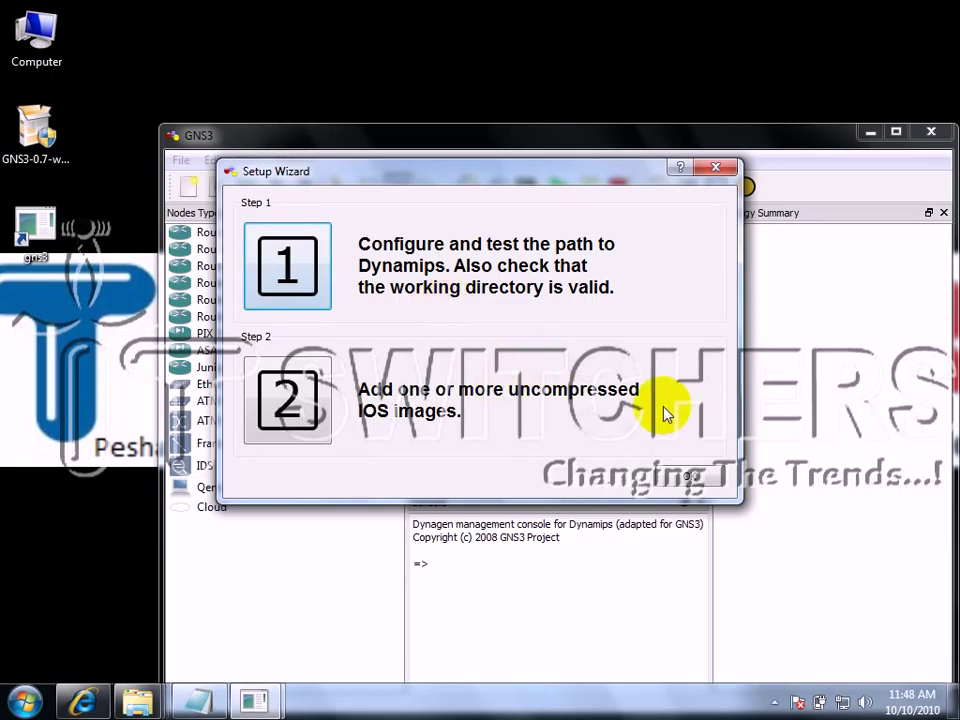
click(682, 477)
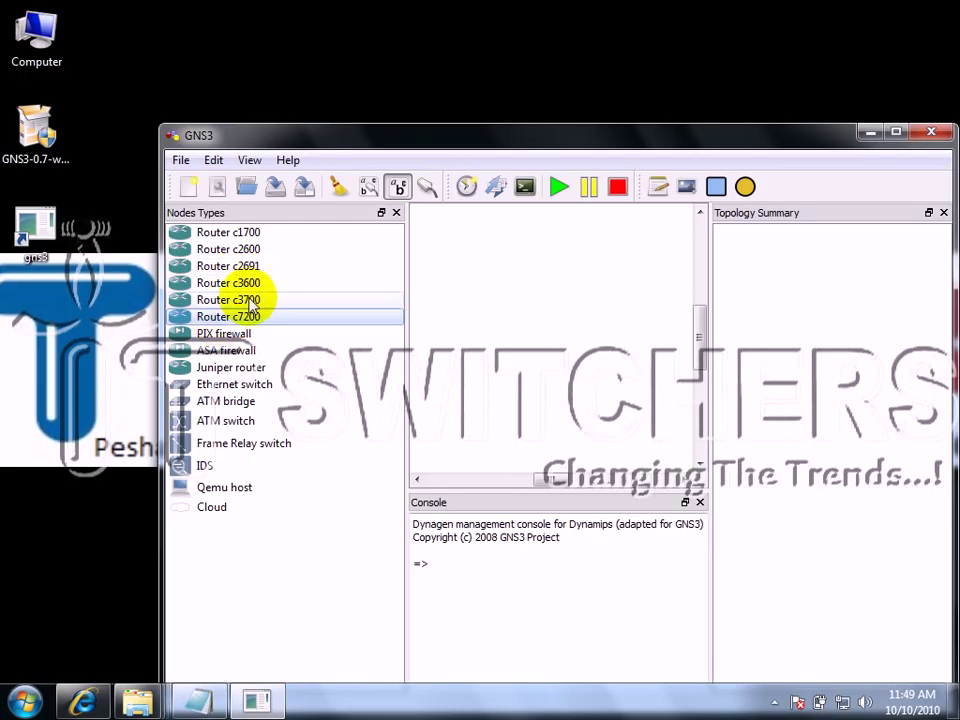
Step: Look through the available node types, including Router c3700, PIX firewall, Juniper router and Cloud
click(249, 299)
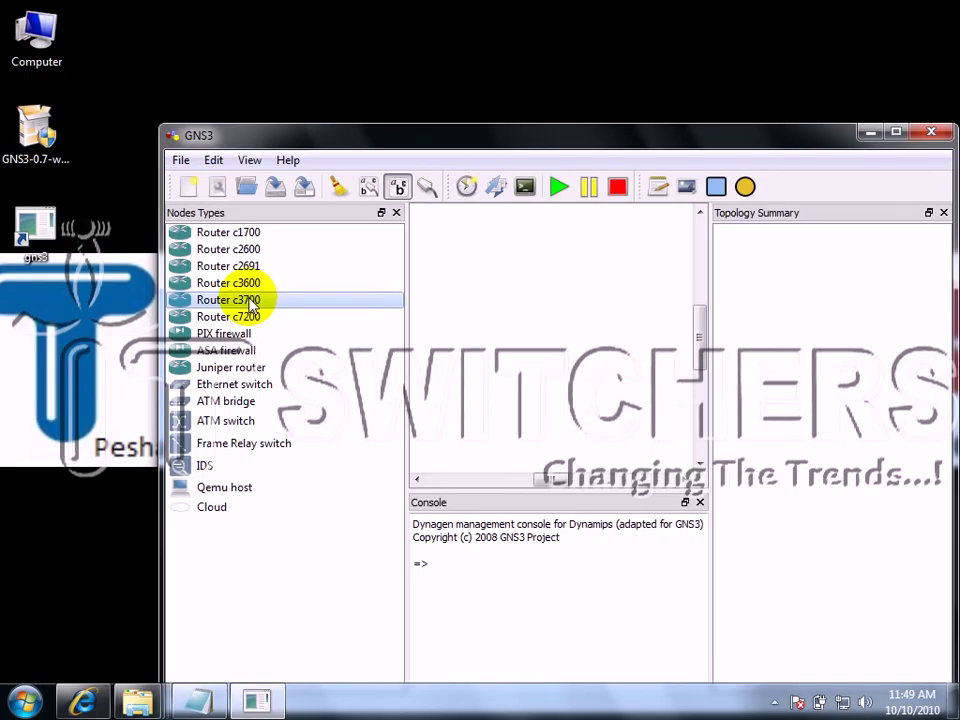
click(232, 334)
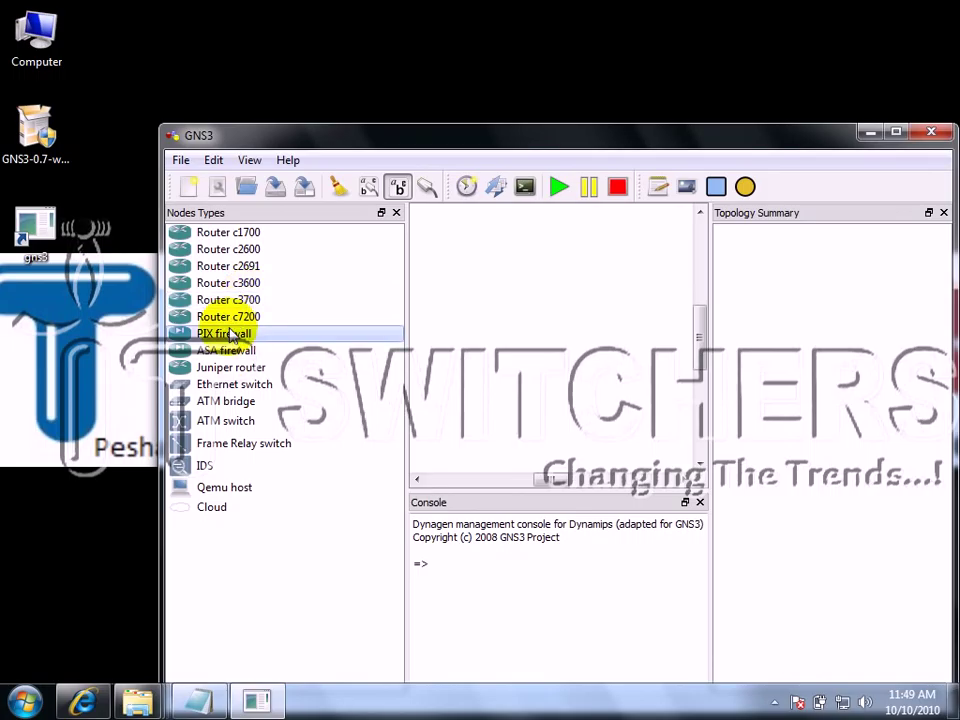
click(224, 368)
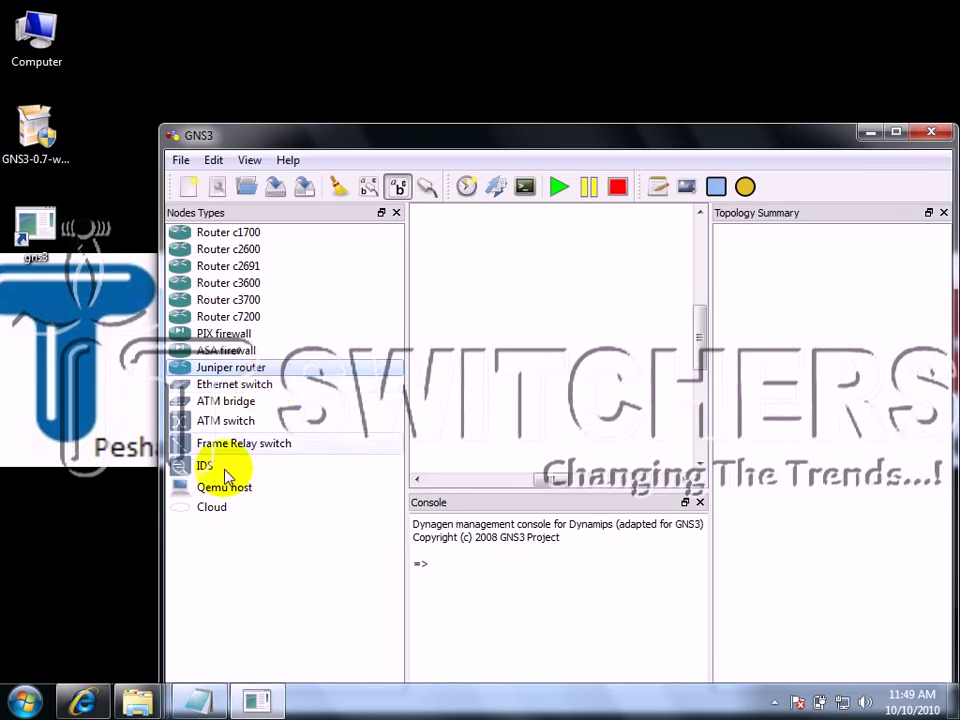
click(220, 513)
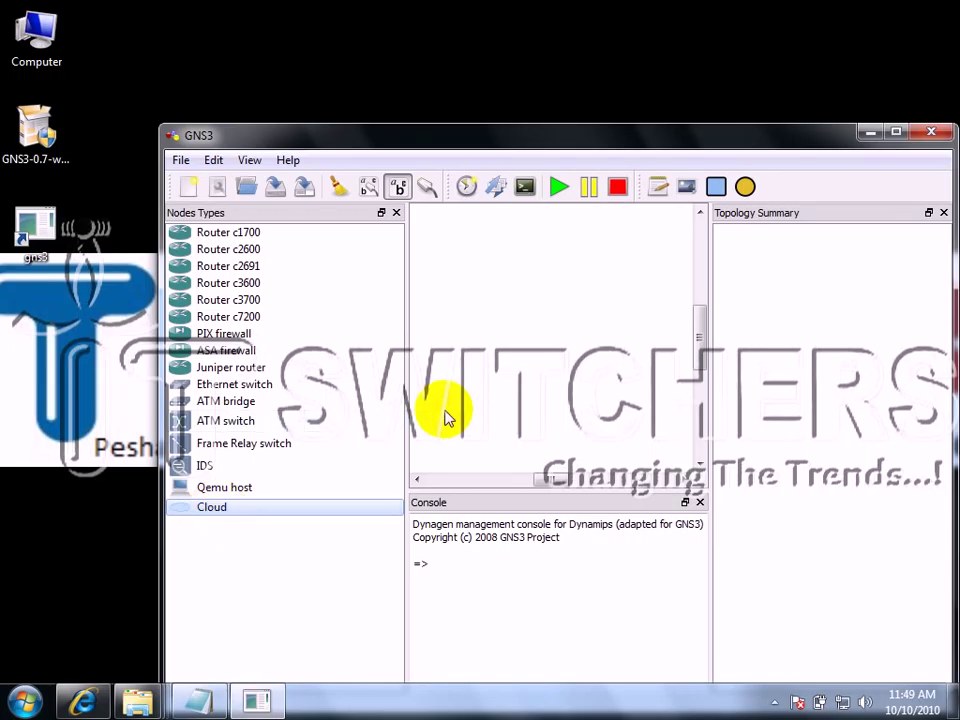